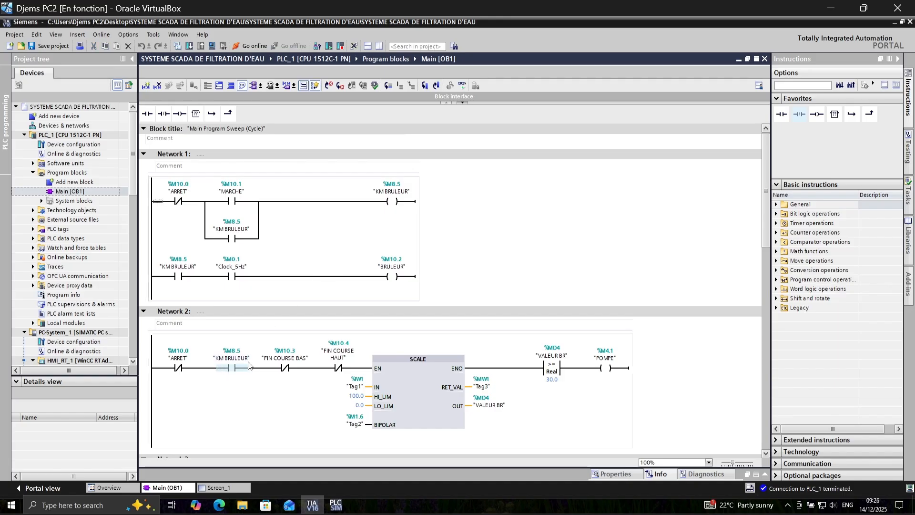
Go online with PLC_1 and turn on monitoring of the Main [OB1] block, with the project tree collapsed.
click(335, 505)
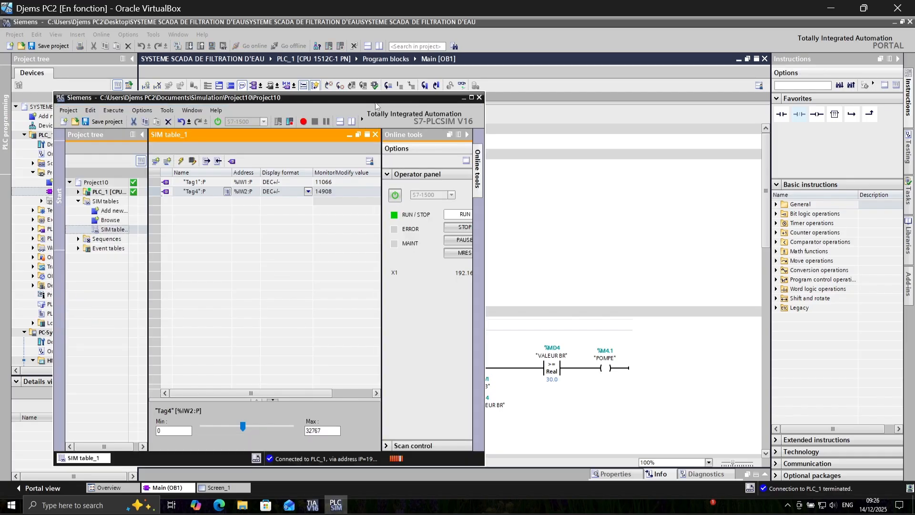
drag(375, 105, 803, 39)
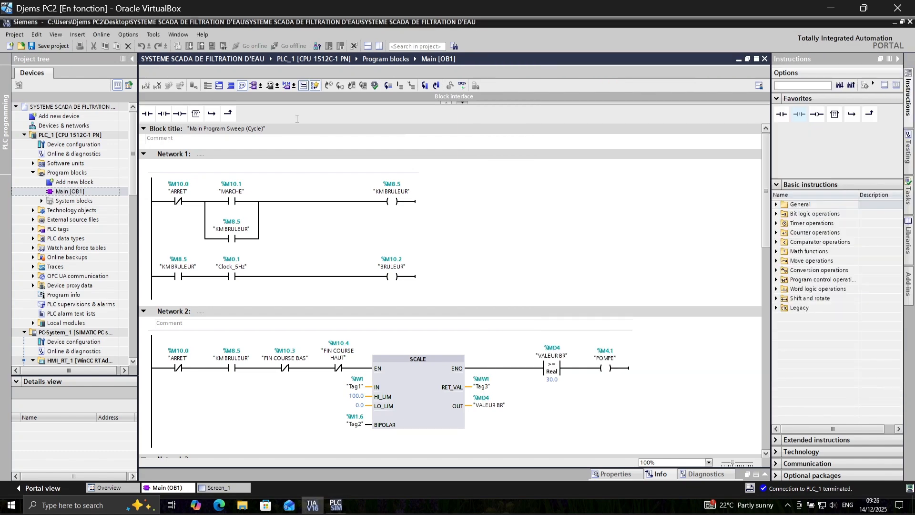
click(269, 56)
click(255, 46)
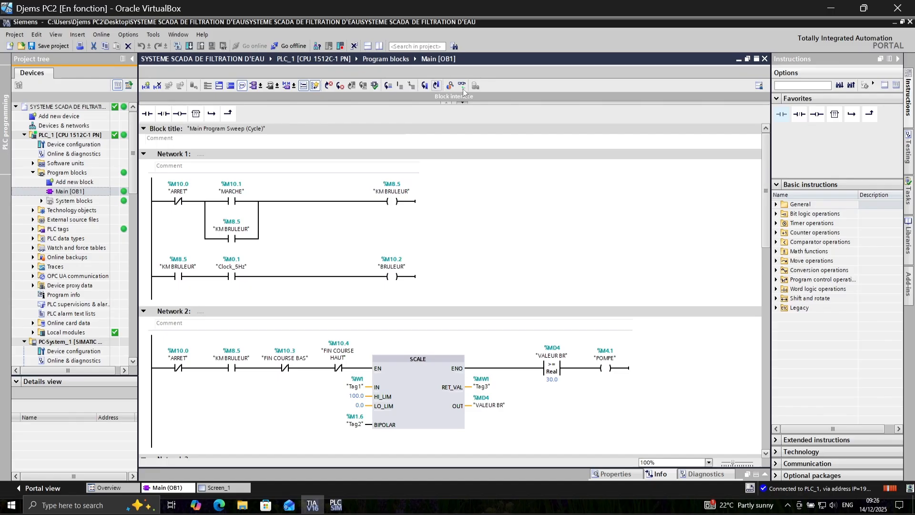
key(ctrl+t)
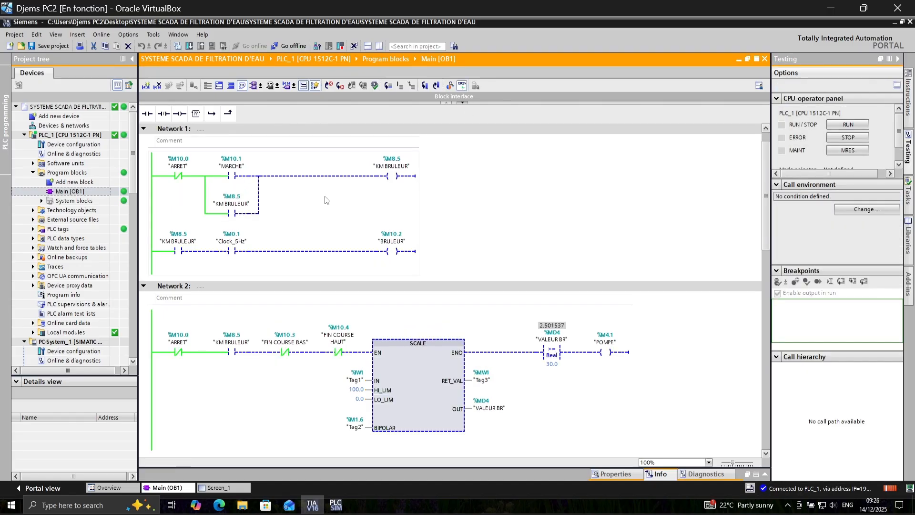
click(132, 59)
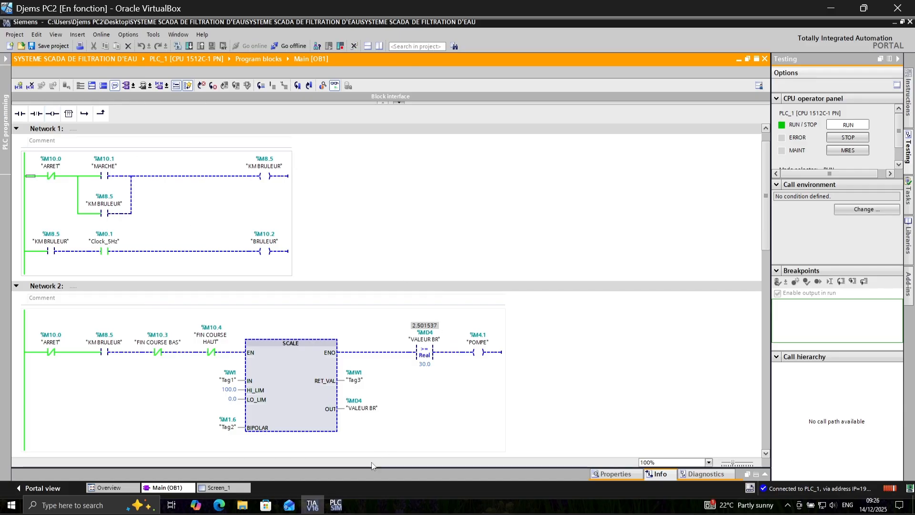
Open Screen_1, look over the filtration system layout and start the HMI runtime simulation.
mouse_move(335, 508)
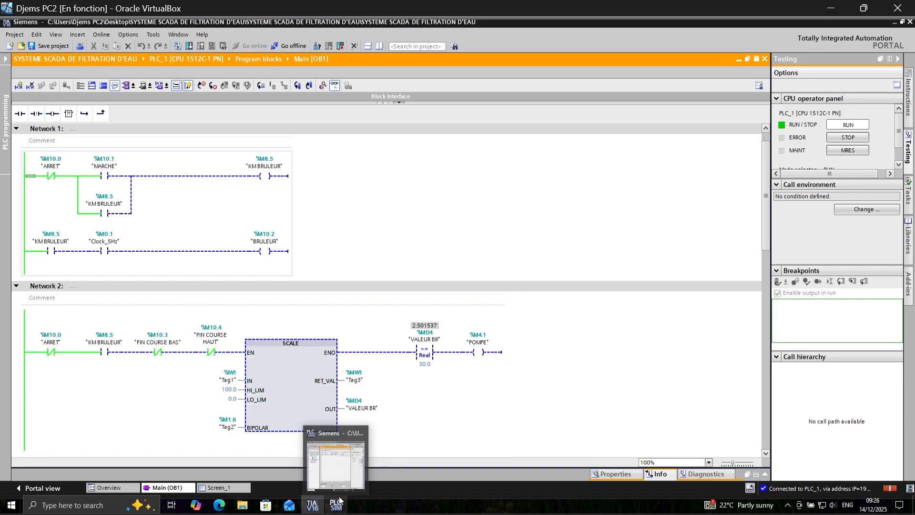
click(226, 489)
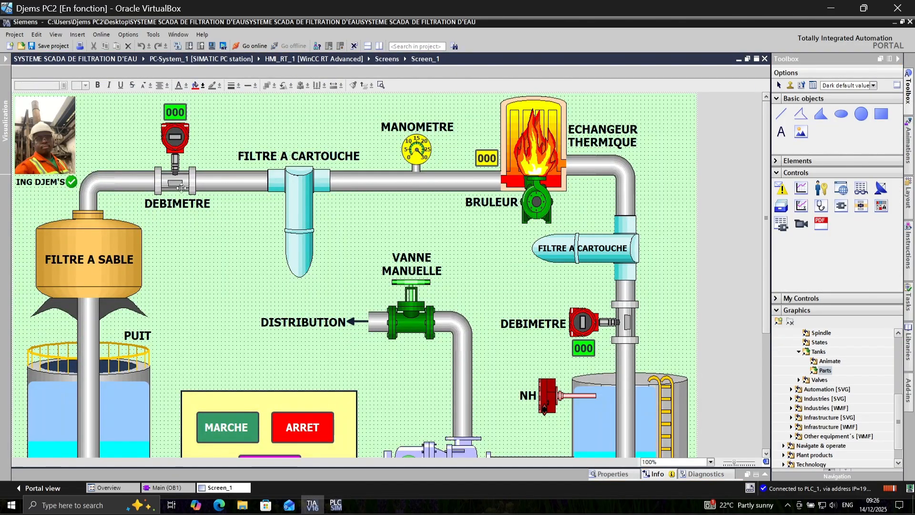
scroll(224, 267, down, 3)
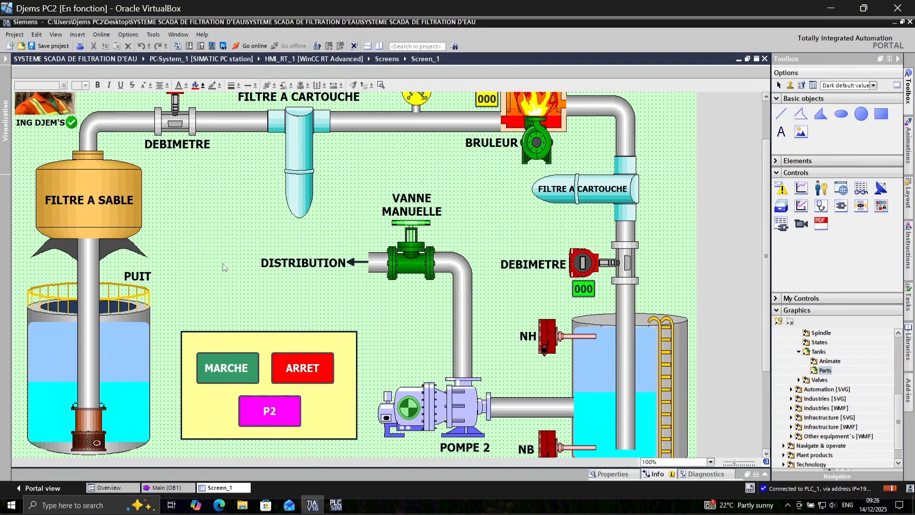
scroll(167, 169, down, 3)
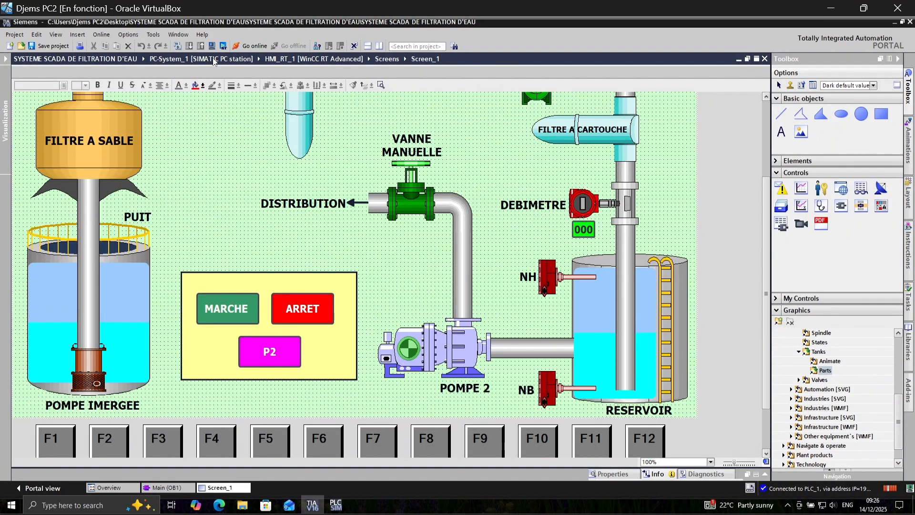
click(223, 46)
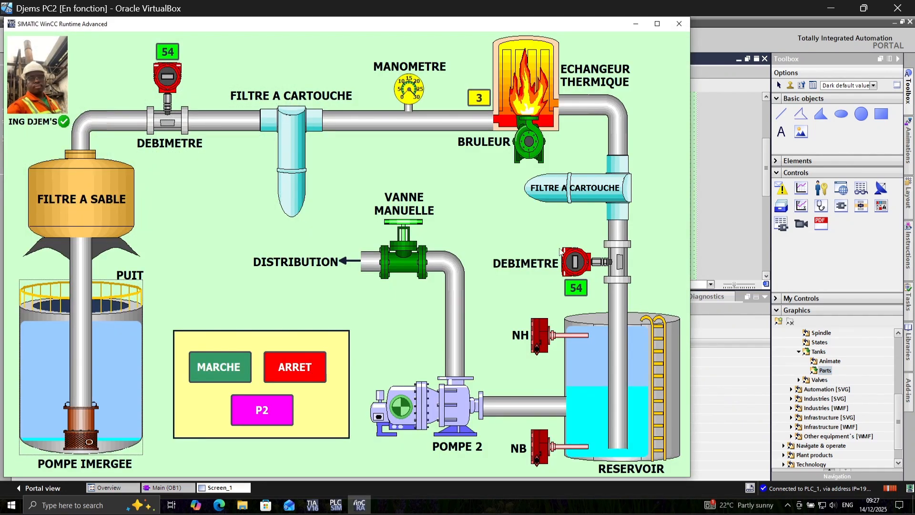
Switch to S7-PLCSIM, stop and restart the simulated CPU, and select Tag1 in SIM table_1.
mouse_move(341, 504)
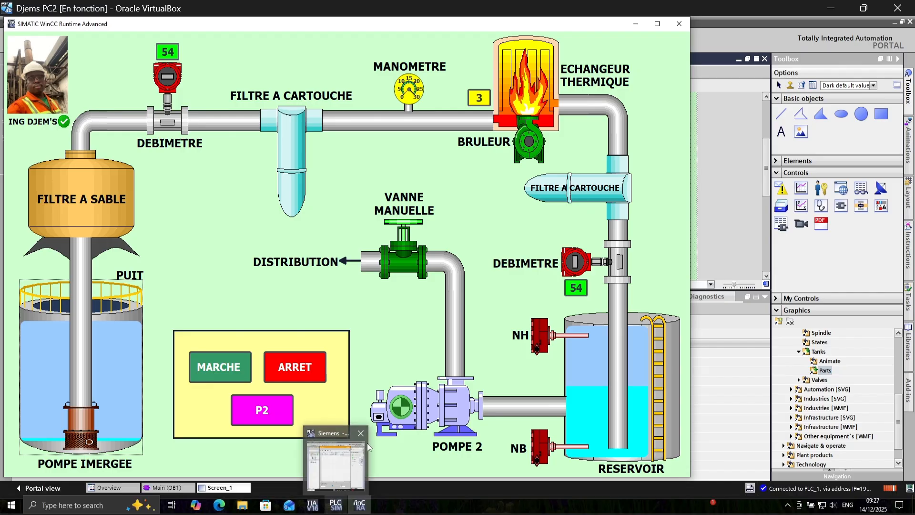
click(347, 455)
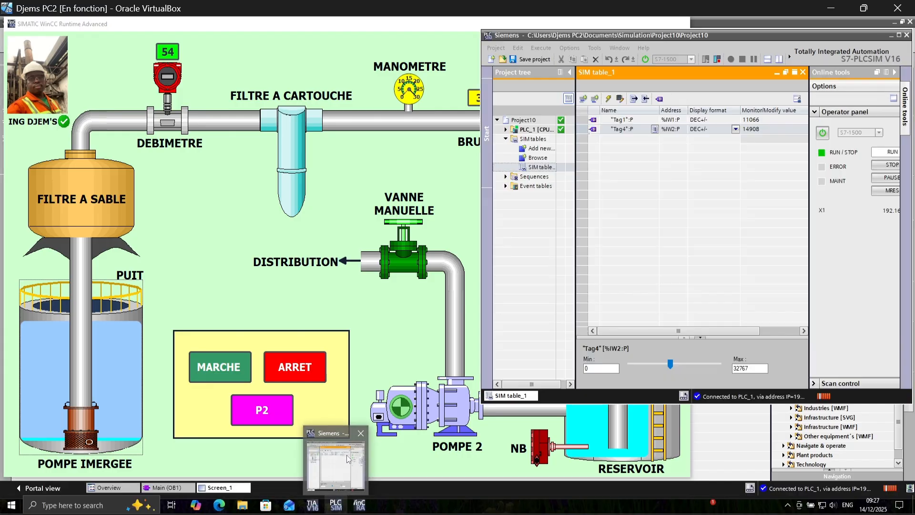
click(887, 171)
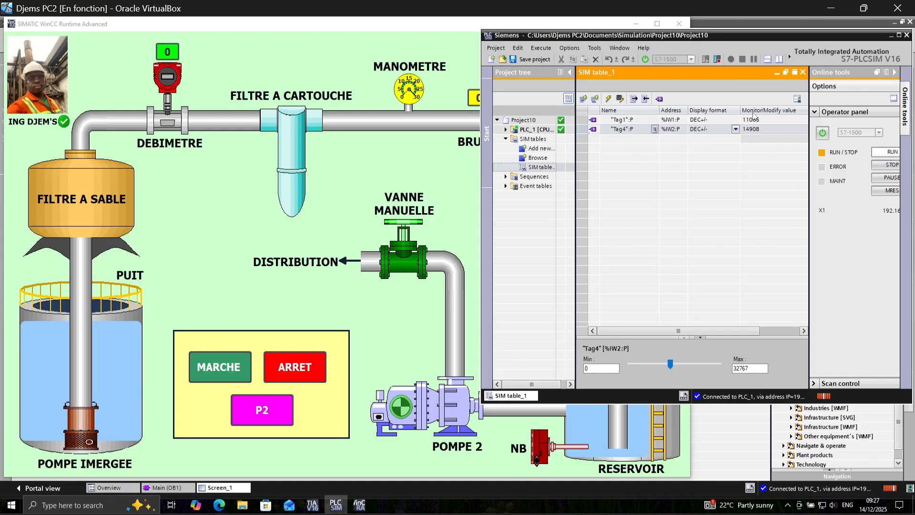
click(594, 122)
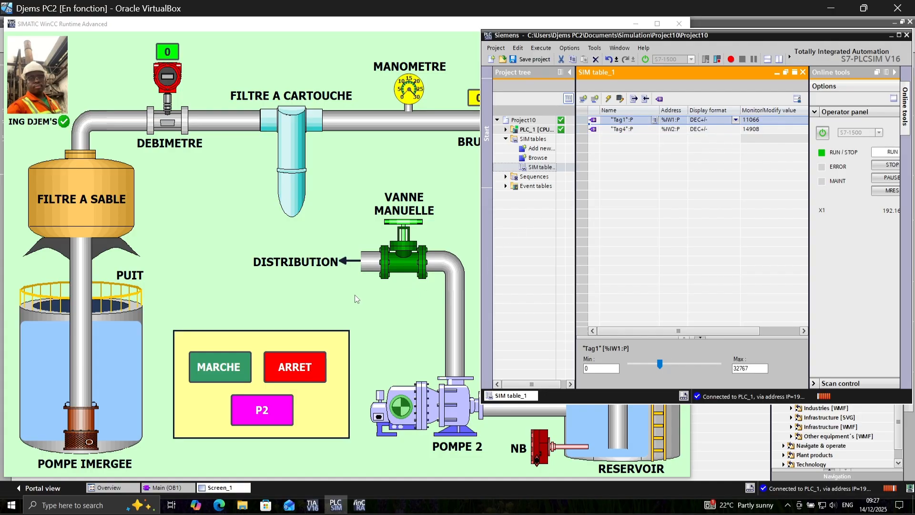
Start the system with MARCHE on the WinCC runtime screen and bring up the monitored Main [OB1] networks in full.
click(233, 369)
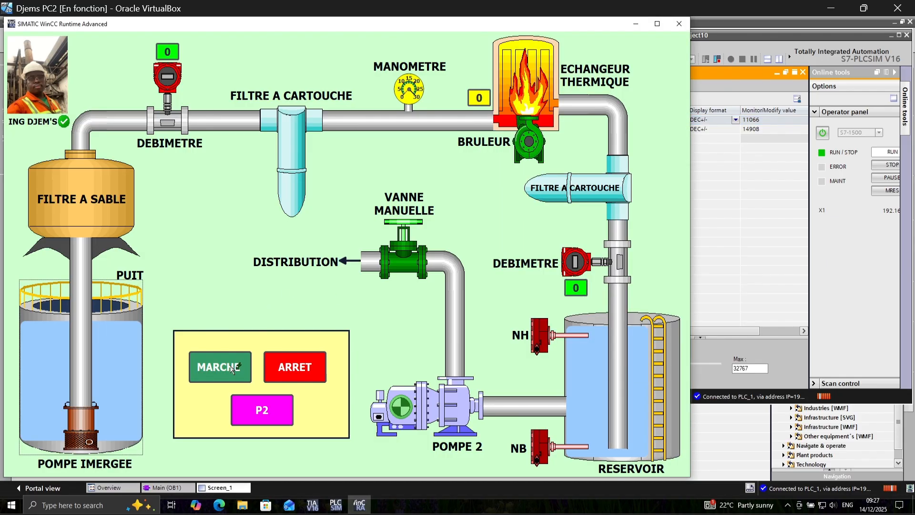
click(231, 368)
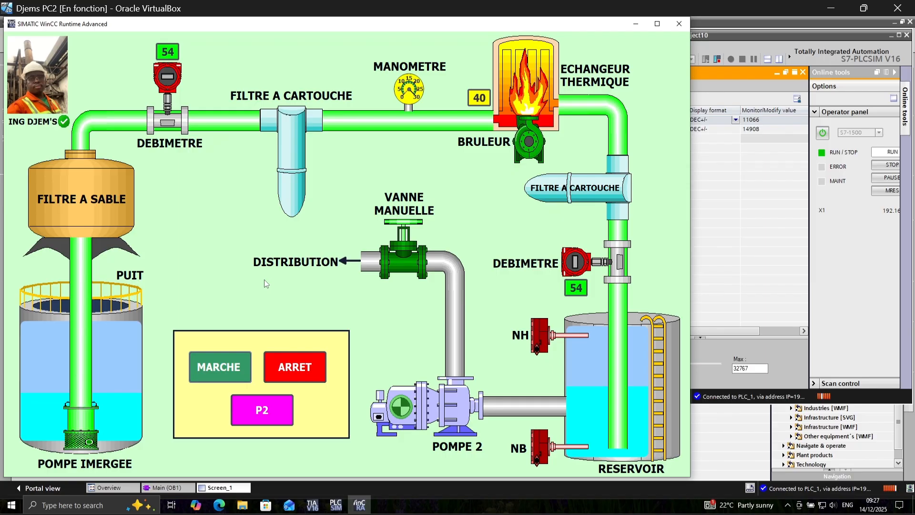
click(728, 211)
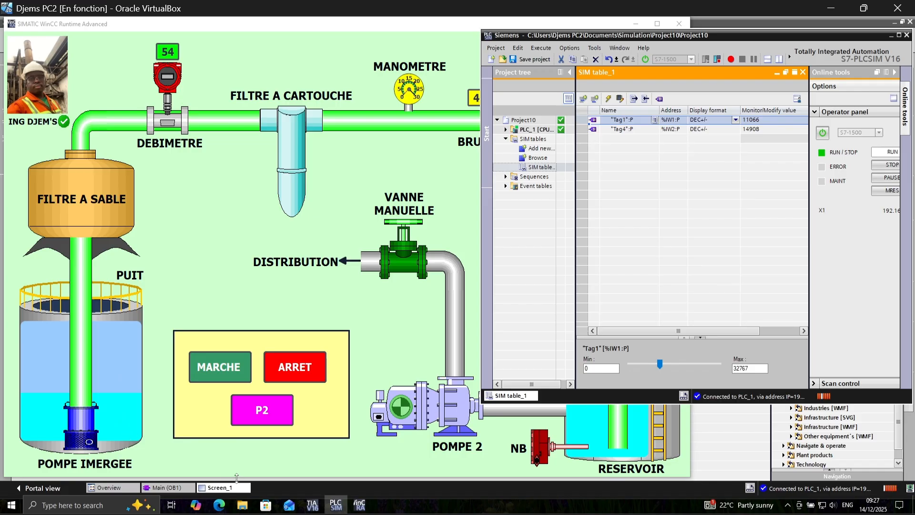
click(167, 488)
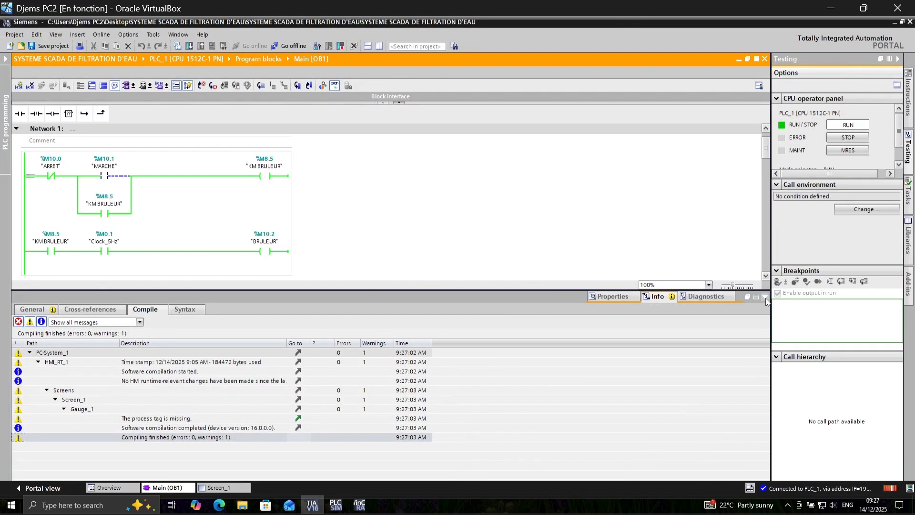
click(765, 297)
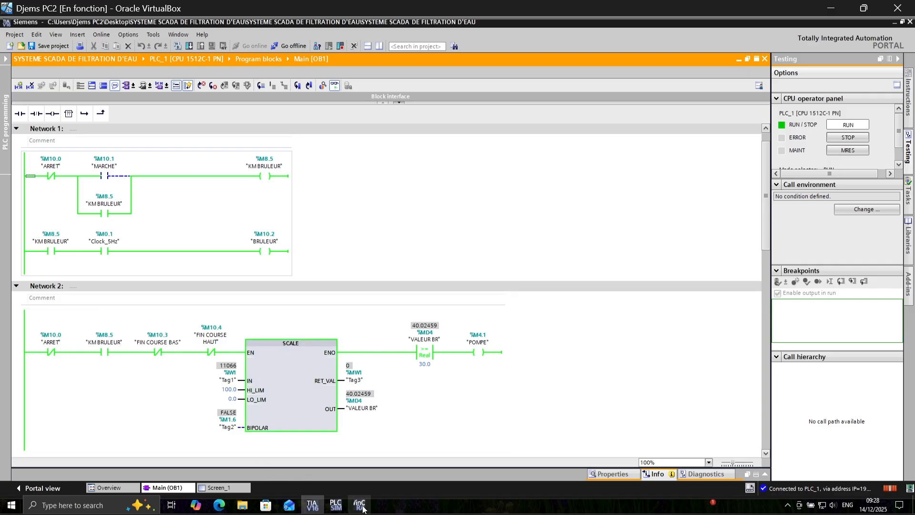
In S7-PLCSIM beside the monitored Network 2, vary Tag1 to 7536, then 6651, and raise it to 9273.
click(336, 506)
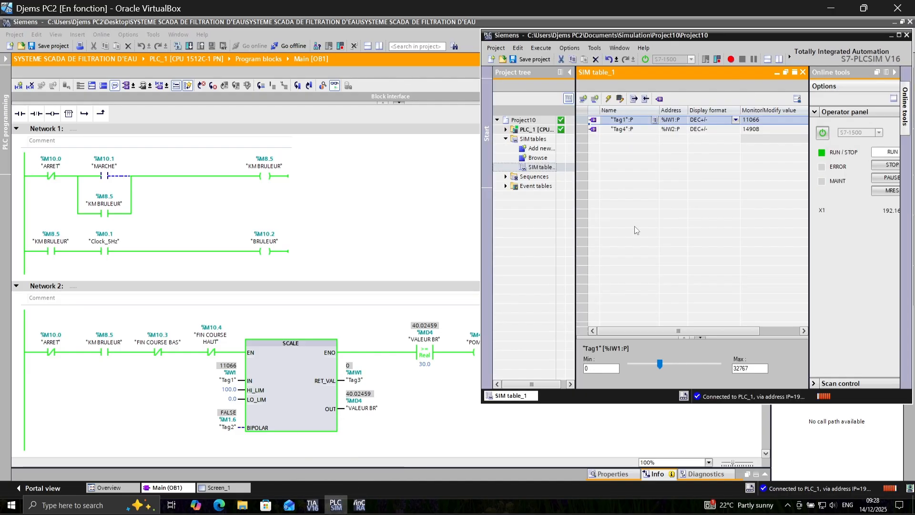
drag(659, 366, 650, 363)
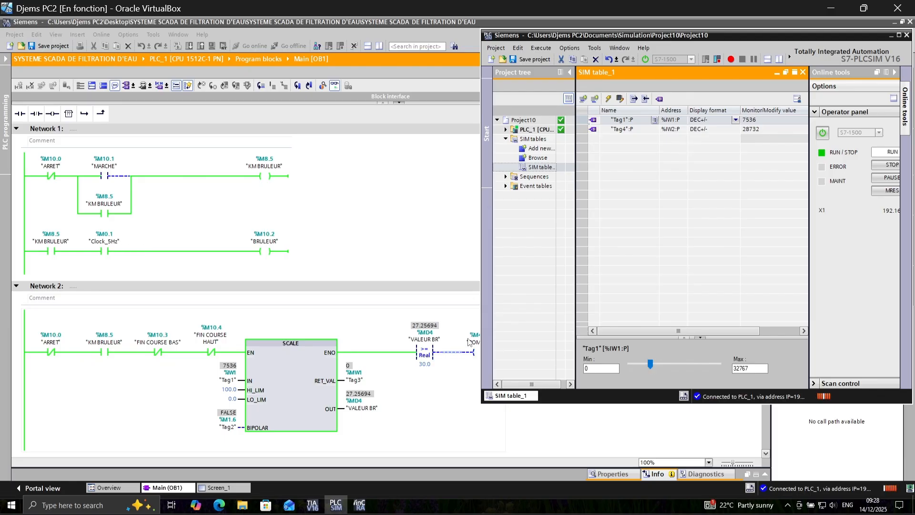
drag(732, 39, 743, 42)
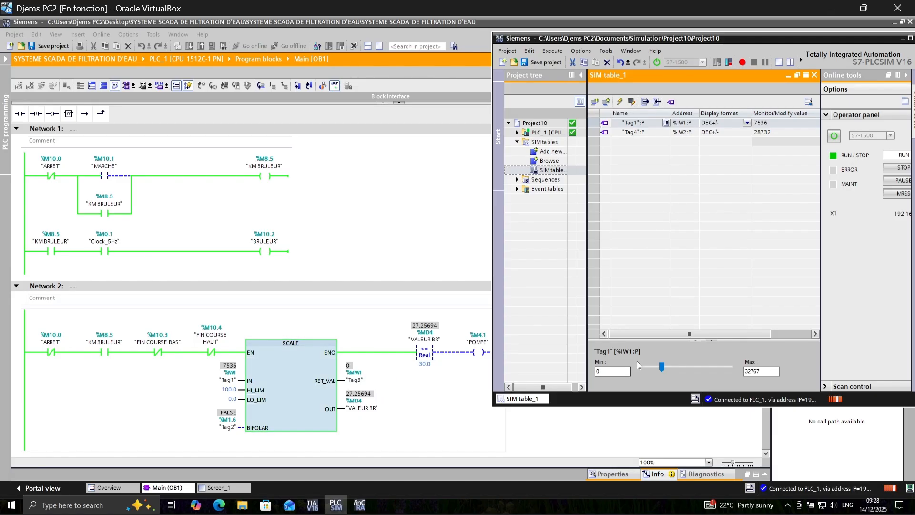
drag(662, 372, 660, 368)
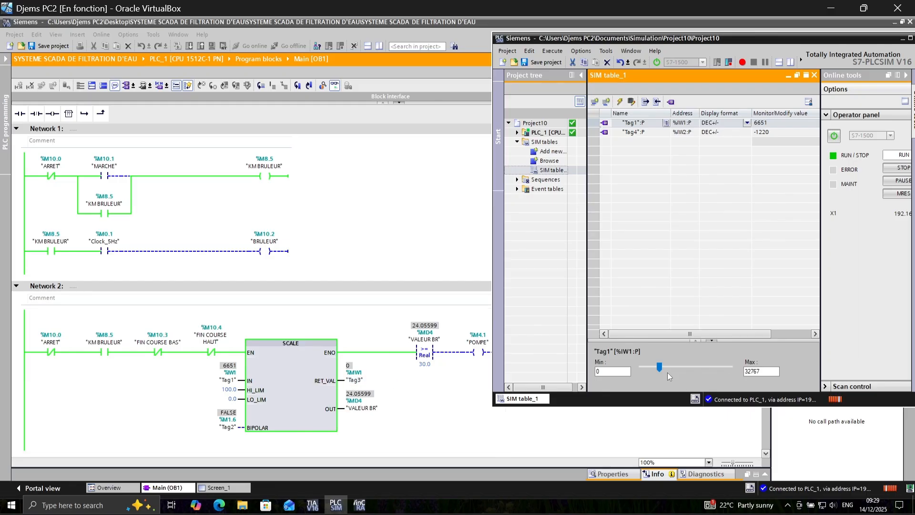
drag(665, 364, 668, 362)
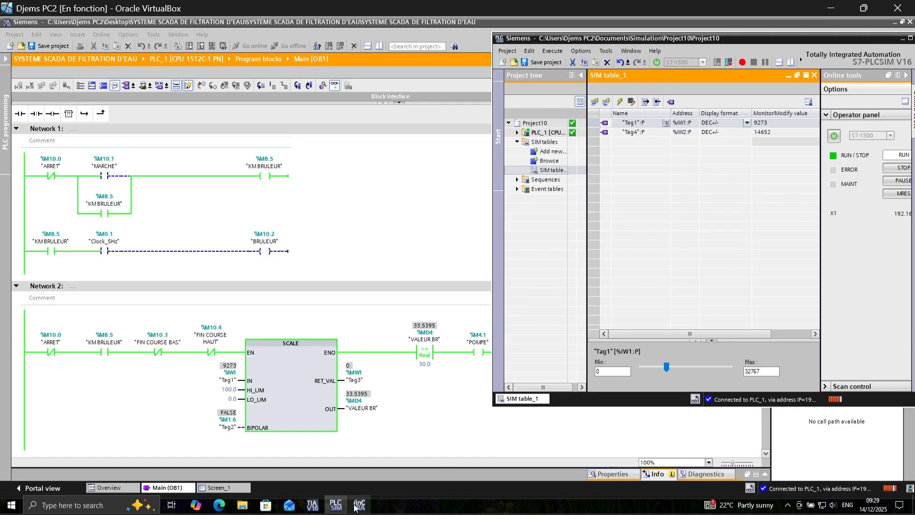
Bring the WinCC runtime screen behind S7-PLCSIM and lower Tag1 to 6651, then raise it to 8421.
mouse_move(360, 509)
click(372, 481)
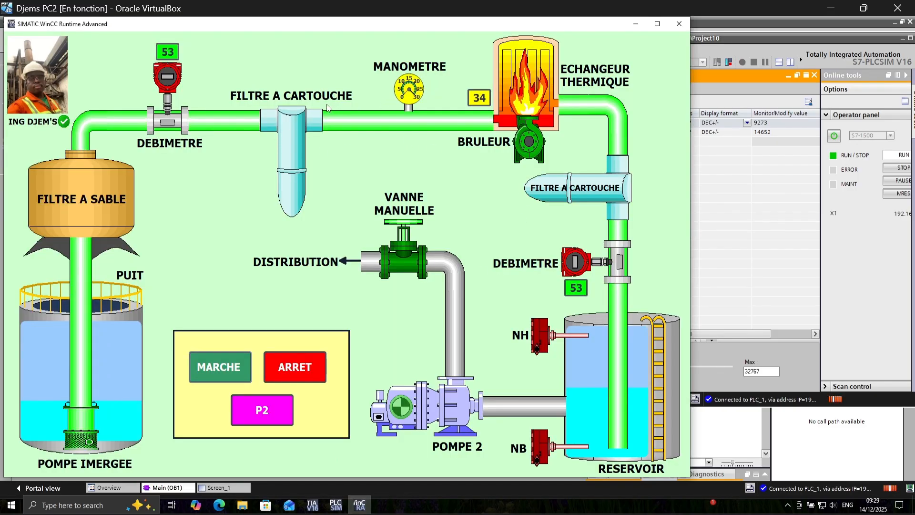
click(780, 353)
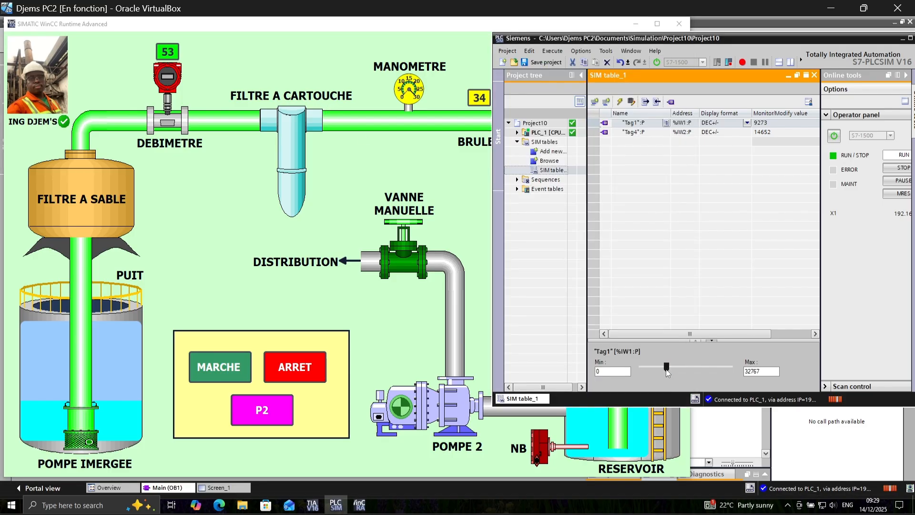
drag(666, 365, 659, 365)
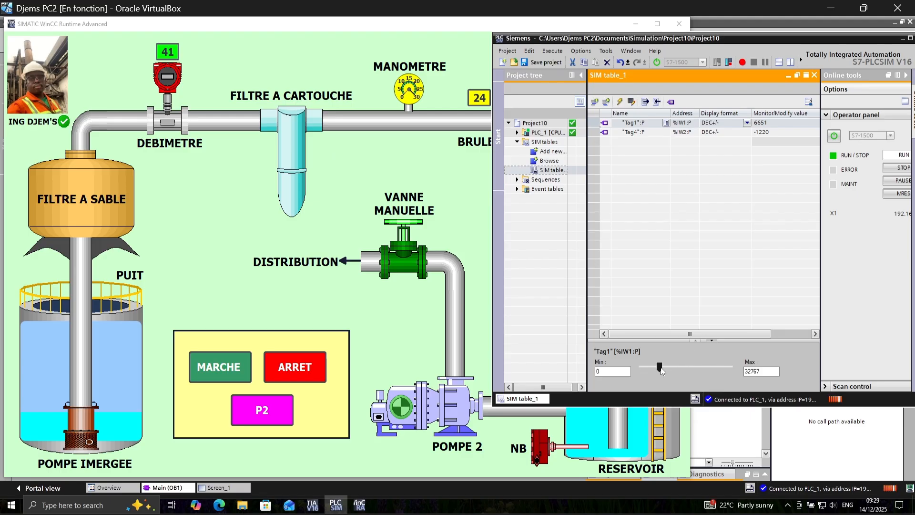
drag(663, 367, 665, 367)
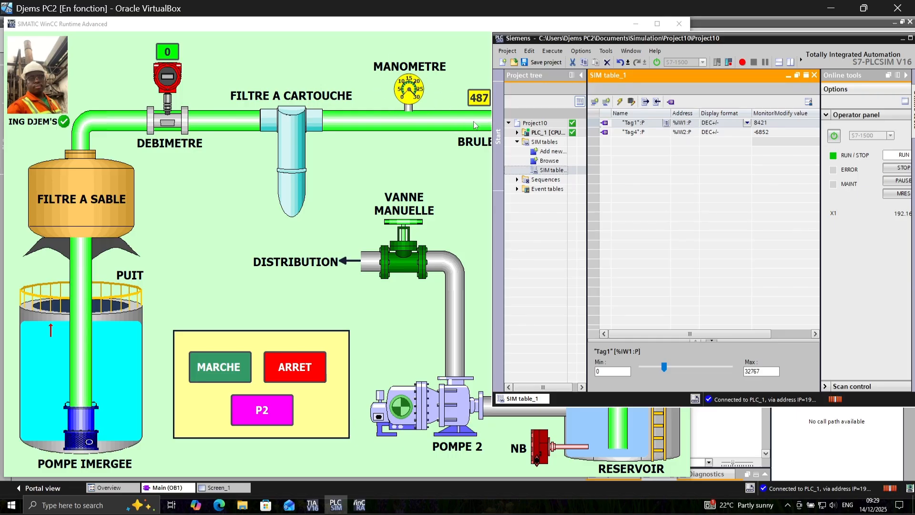
Move the S7-PLCSIM window clear of the burner and reservoir, select Tag4 and set it to 6487.
drag(761, 41, 849, 69)
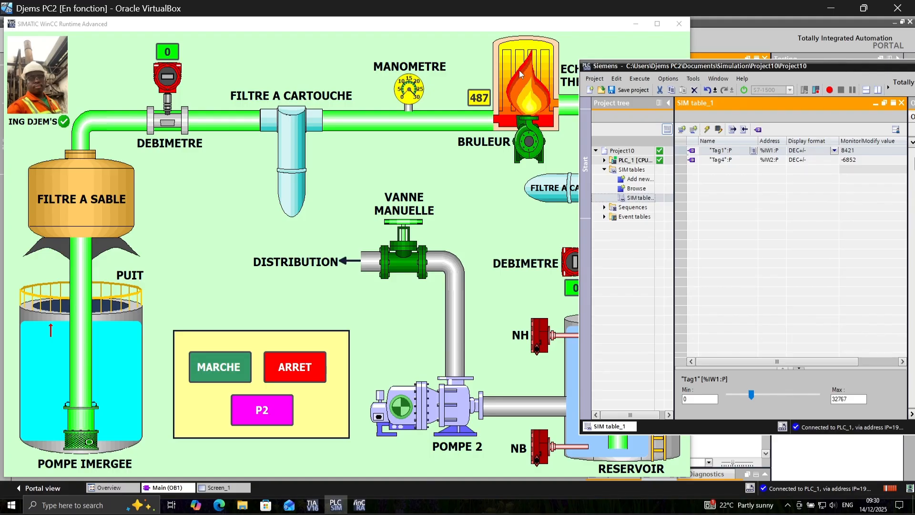
drag(817, 67, 288, 67)
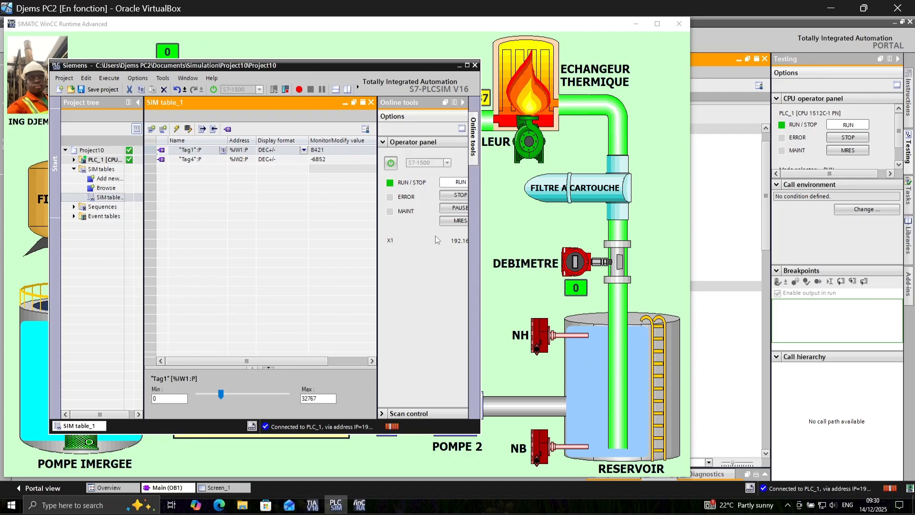
click(165, 161)
click(164, 160)
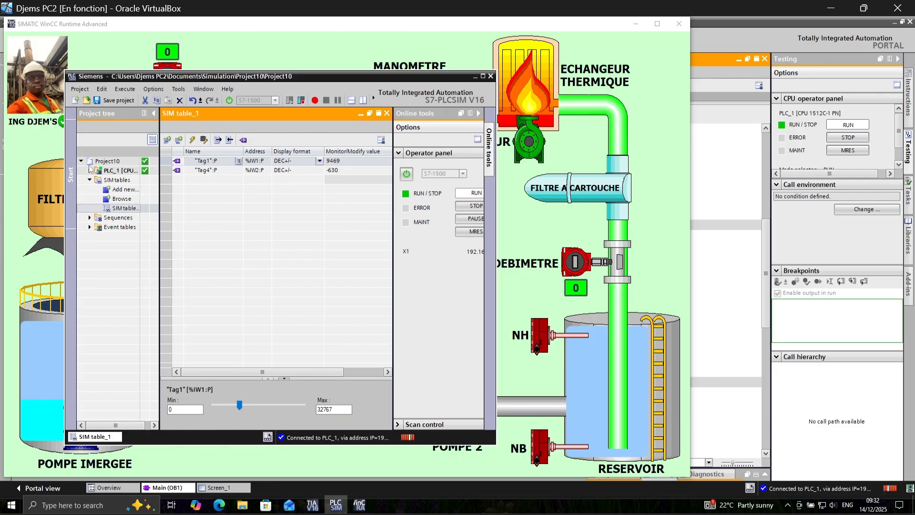
click(177, 171)
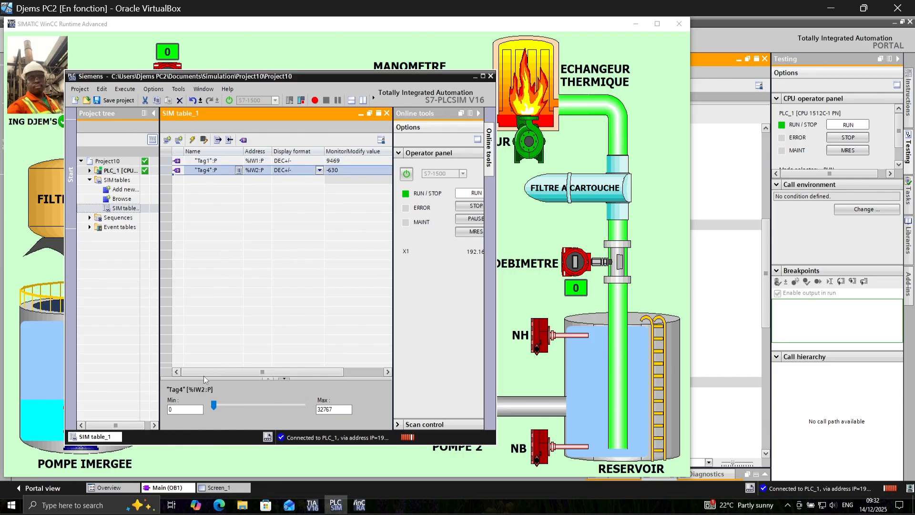
drag(214, 405, 233, 405)
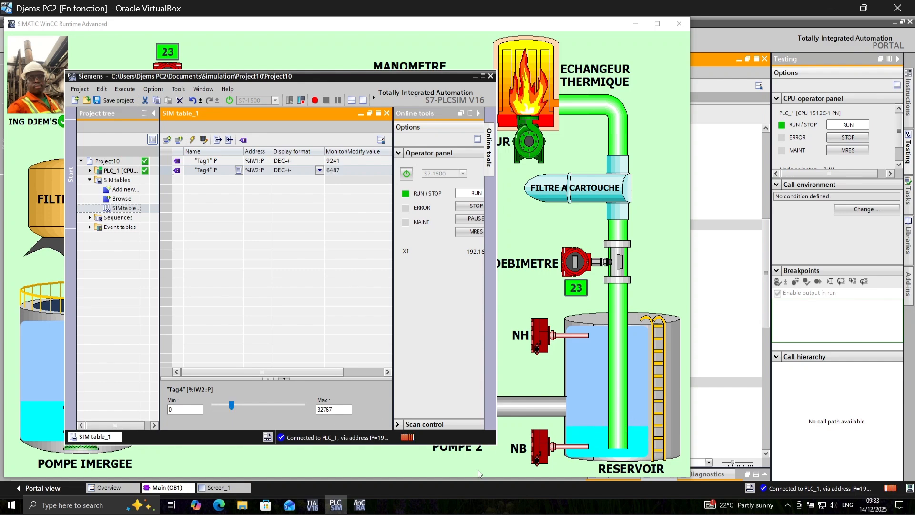
Raise the simulated Tag4 value to 11009 and on to 27851 to fill the reservoir.
click(252, 406)
click(242, 403)
drag(239, 402, 281, 404)
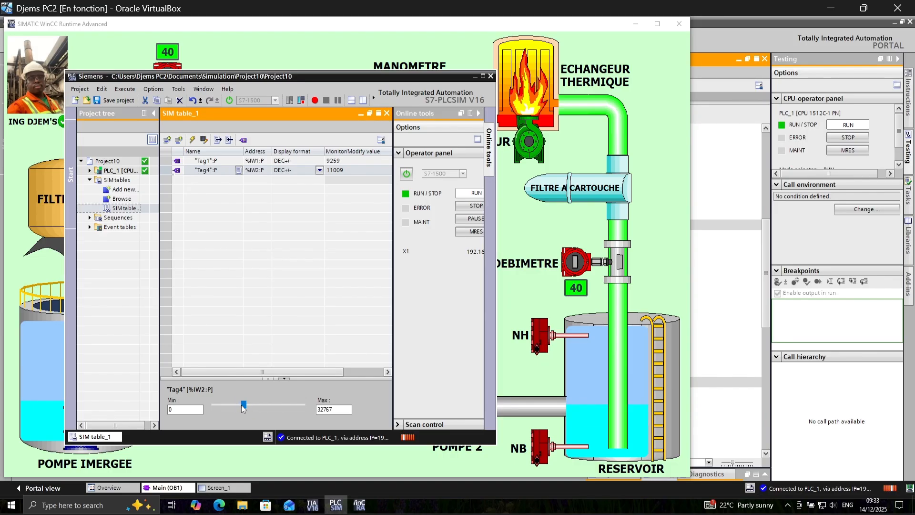
drag(245, 408, 291, 406)
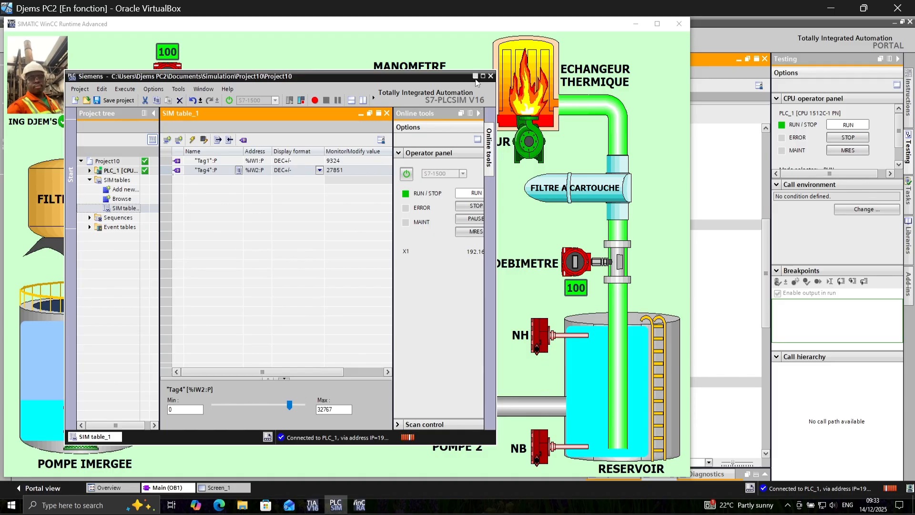
Bring the WinCC runtime screen in front of S7-PLCSIM and start Pompe 2 using P2 to supply the distribution line.
click(520, 190)
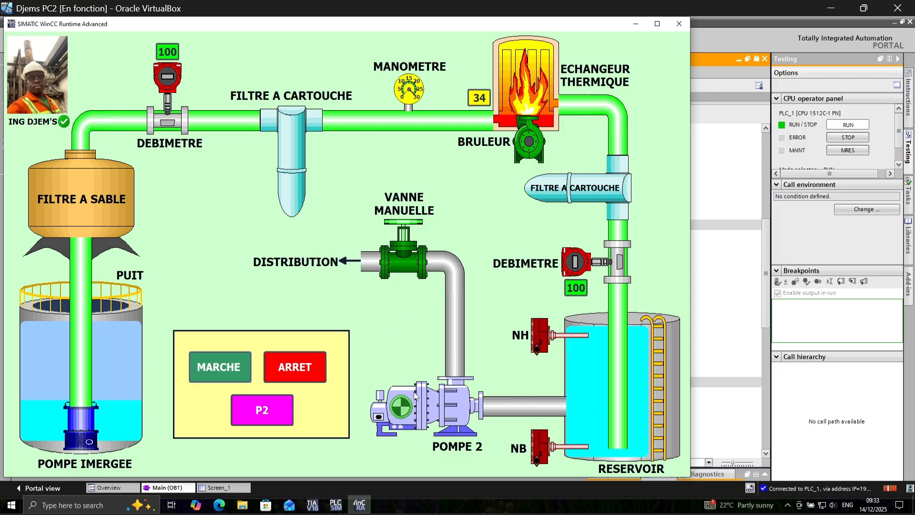
click(276, 410)
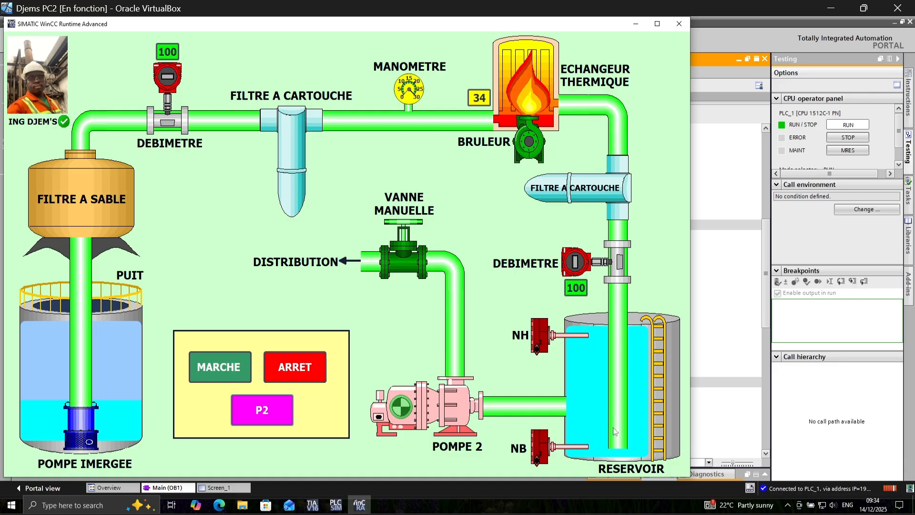
Actuate the reservoir's NB low-level sensor twice and NH high-level sensor twice, and stop the whole installation with ARRET.
click(549, 447)
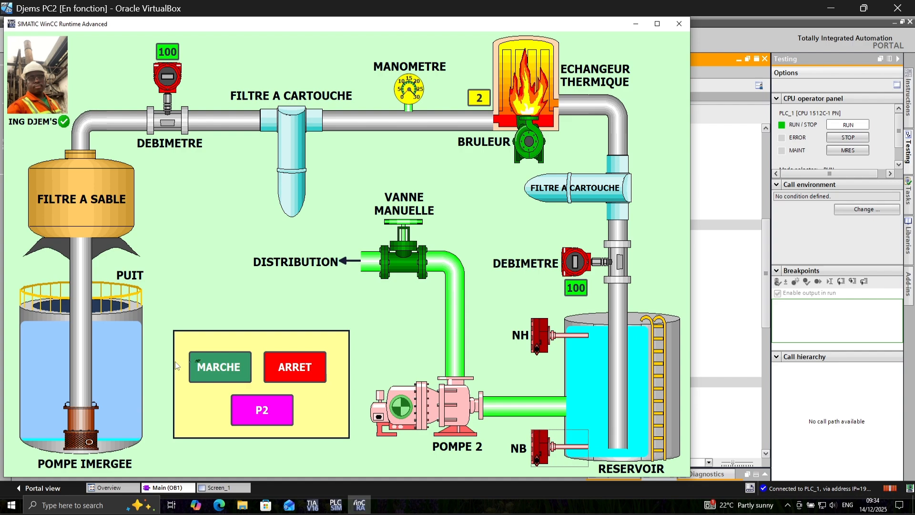
click(538, 448)
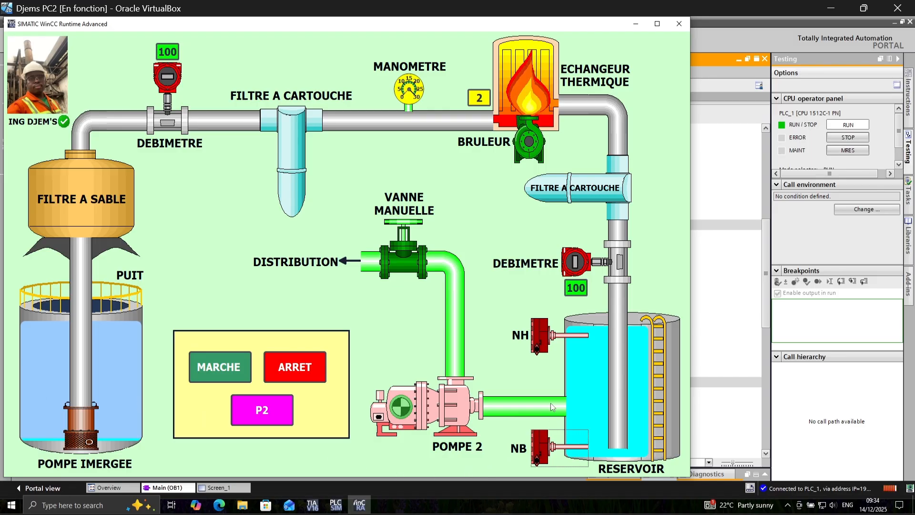
click(542, 337)
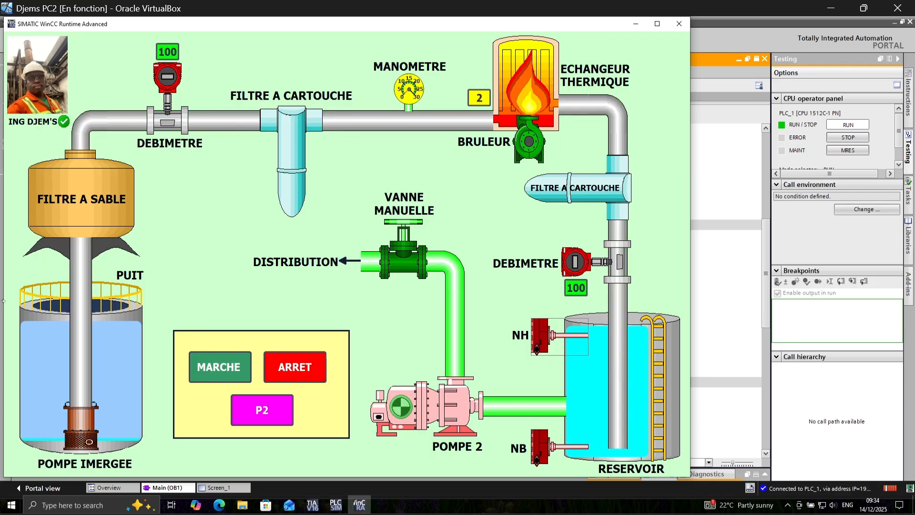
click(540, 330)
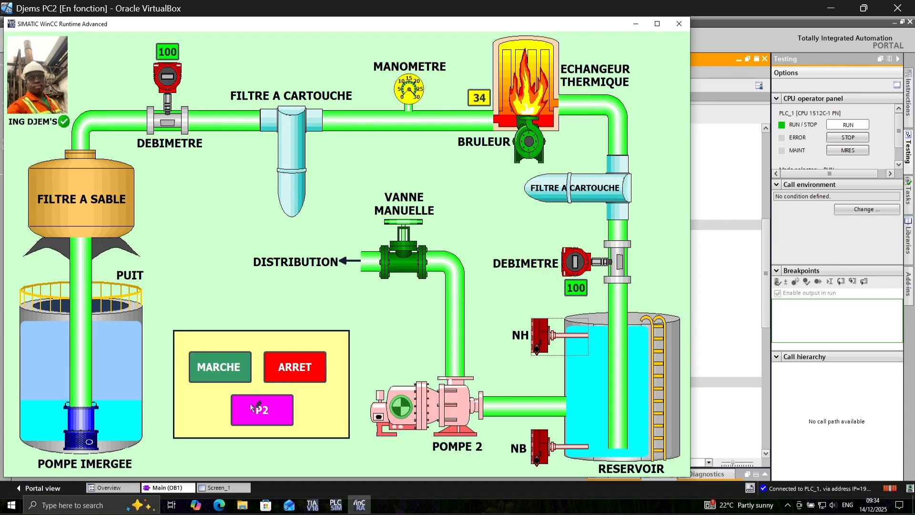
click(293, 365)
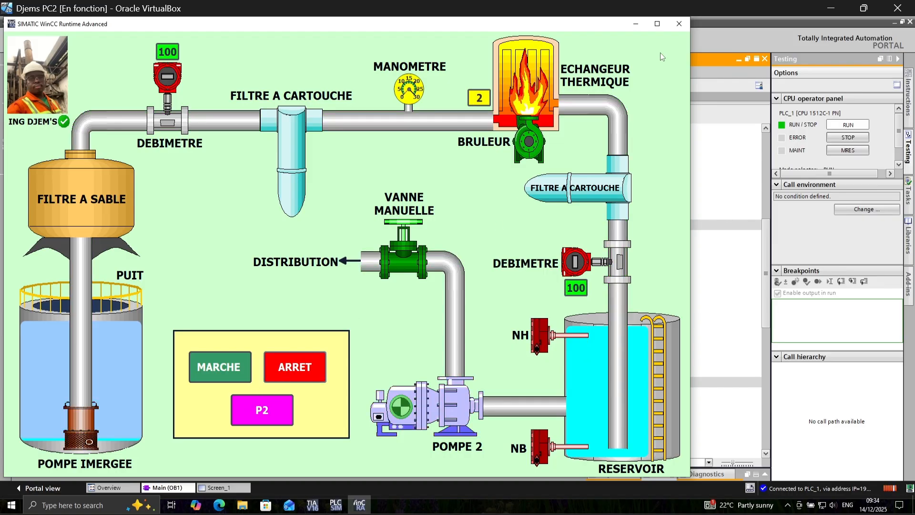